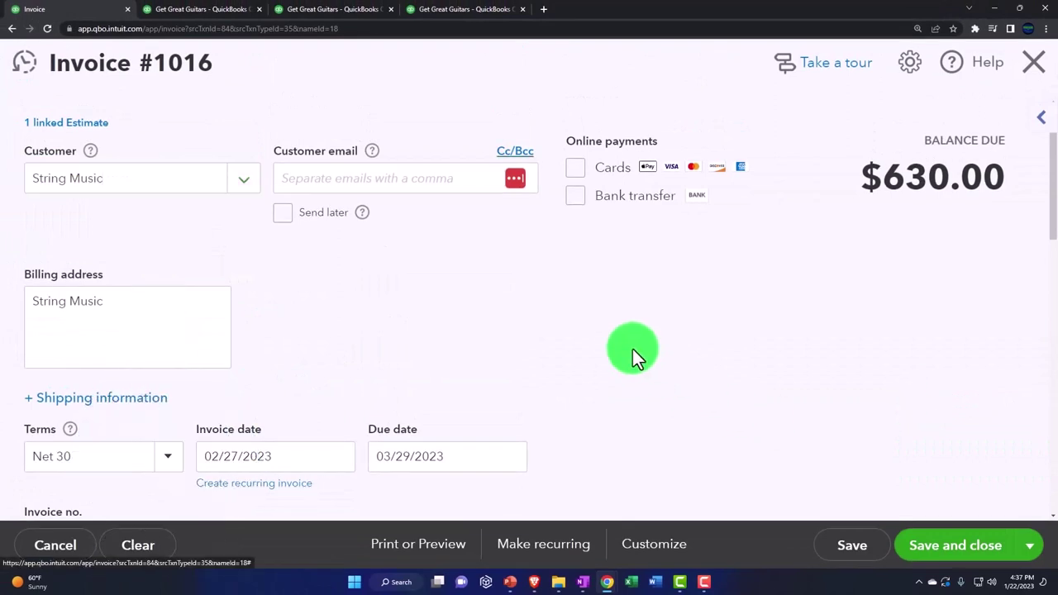
Start a second line item on invoice 1016, below the Epiphone Standard Pro line
scroll(633, 349, down, 3)
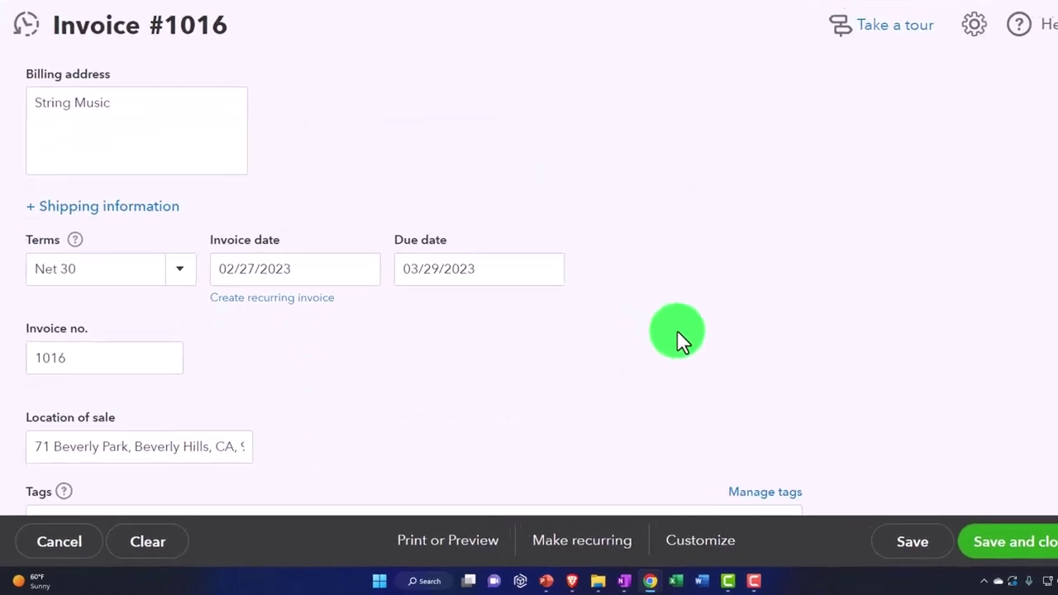
scroll(677, 337, down, 5)
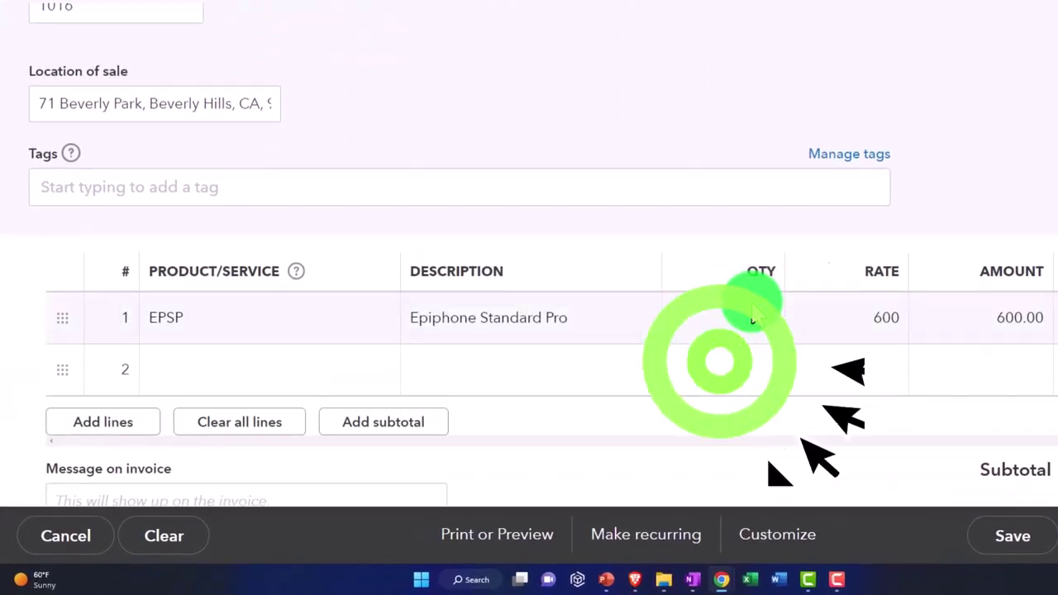
text(1)
scroll(751, 318, down, 1)
click(255, 273)
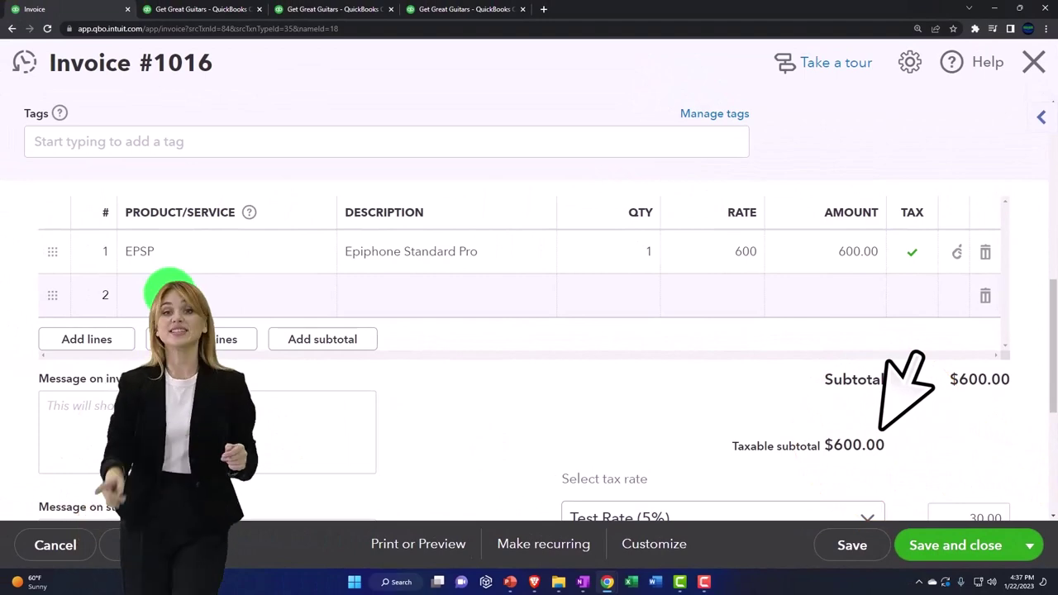
click(170, 295)
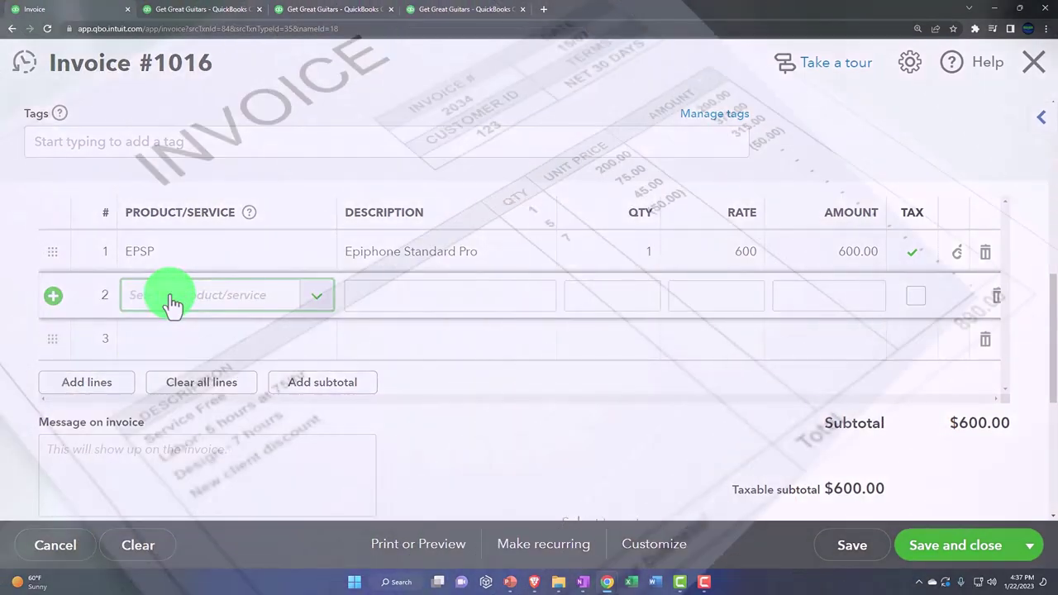
click(171, 301)
text(u)
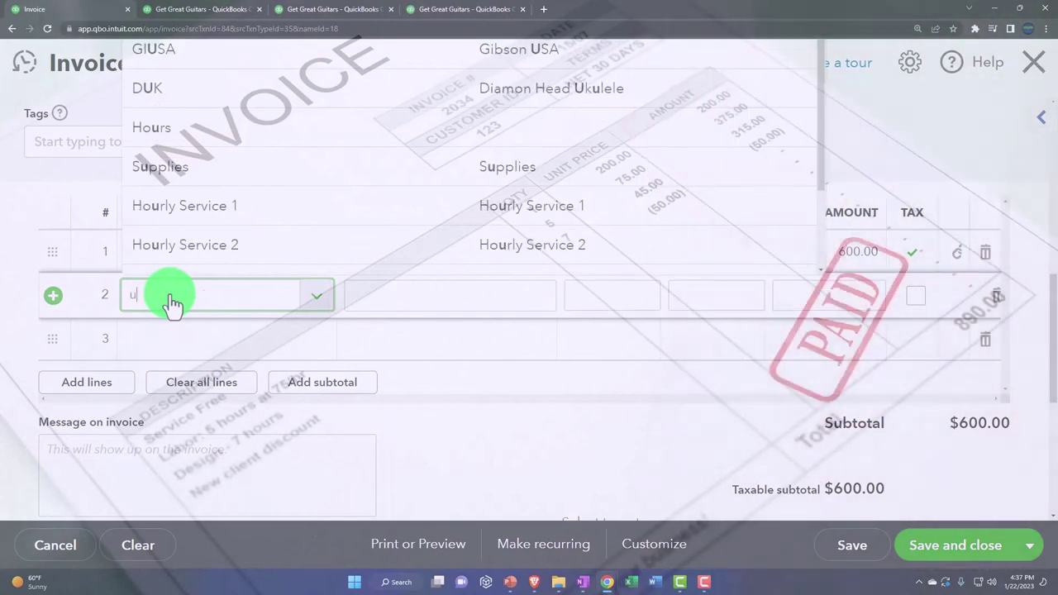
text(nd)
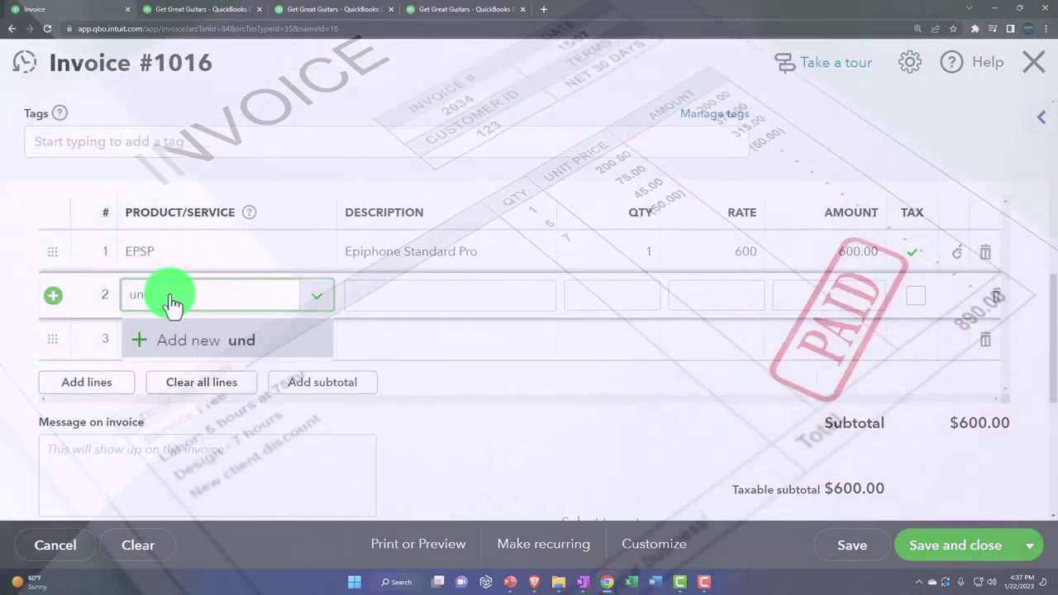
text(e)
key(BackSpace)
key(BackSpace)
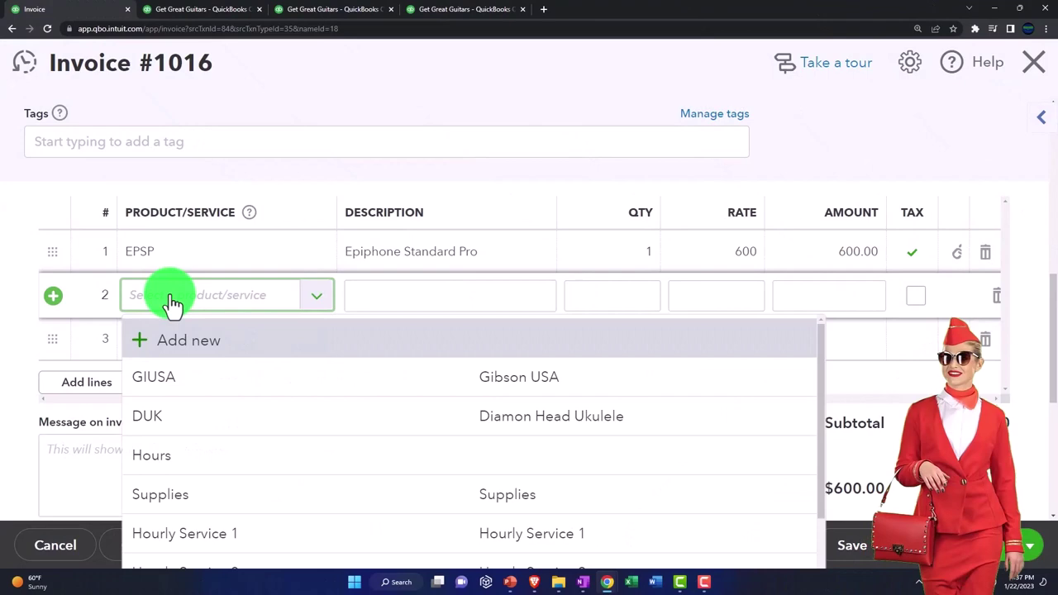
text(Un)
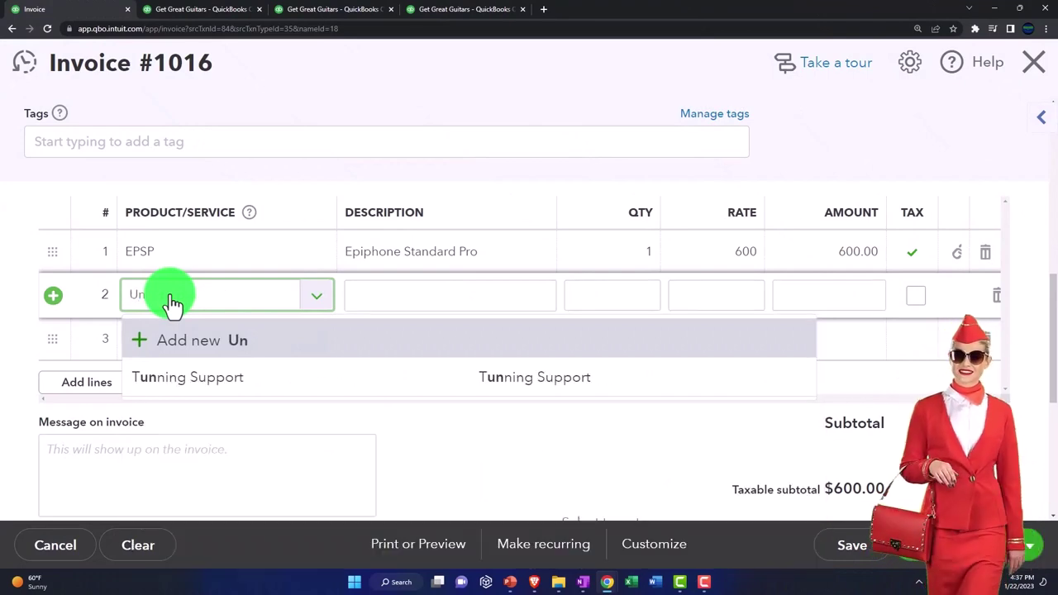
key(BackSpace)
key(BackSpace)
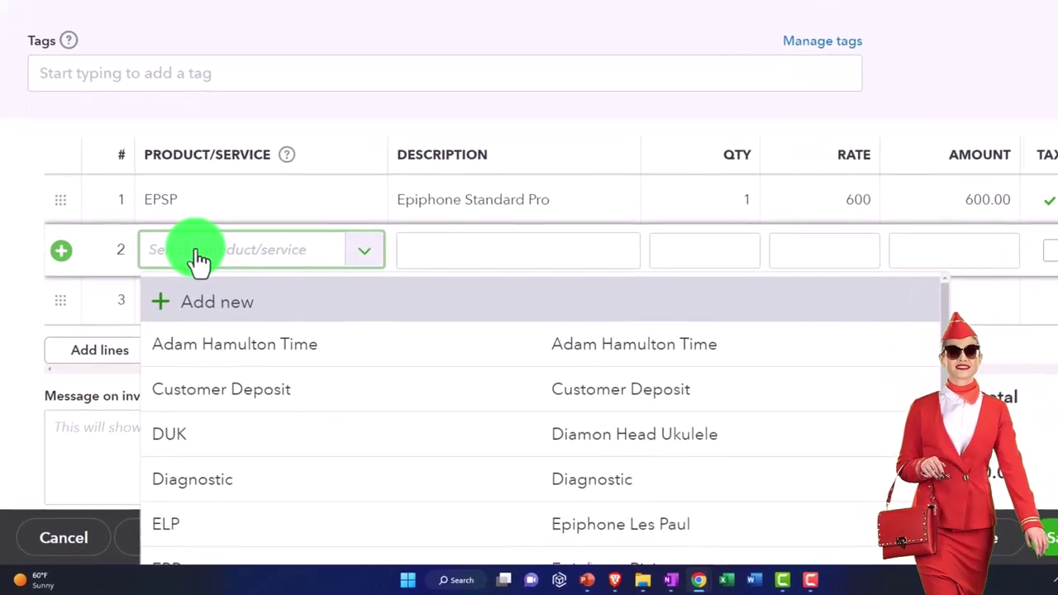
Choose Customer Deposit as the product/service on the invoice's second line
click(197, 257)
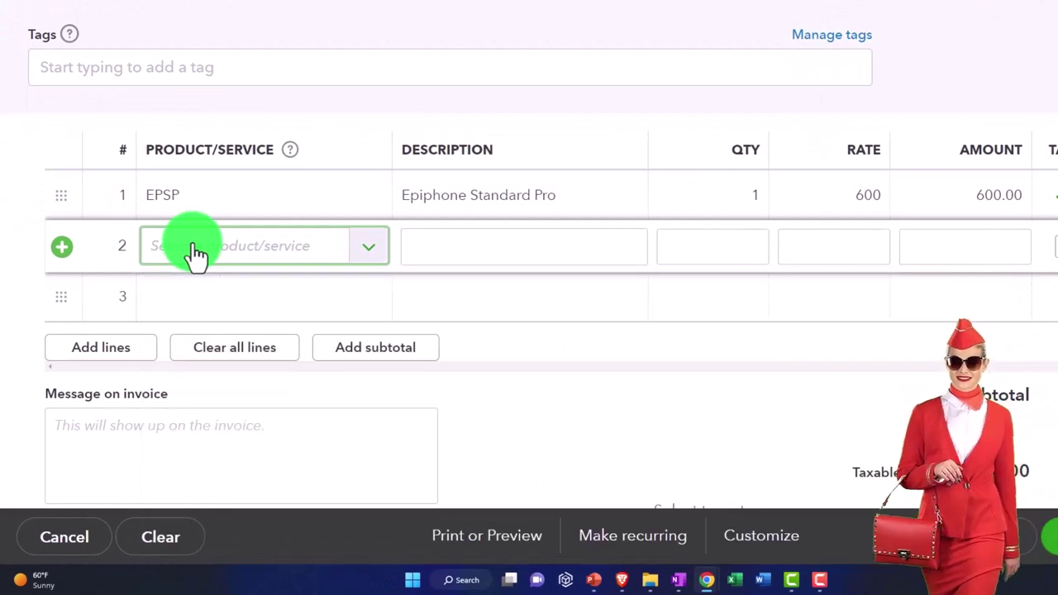
text(cus)
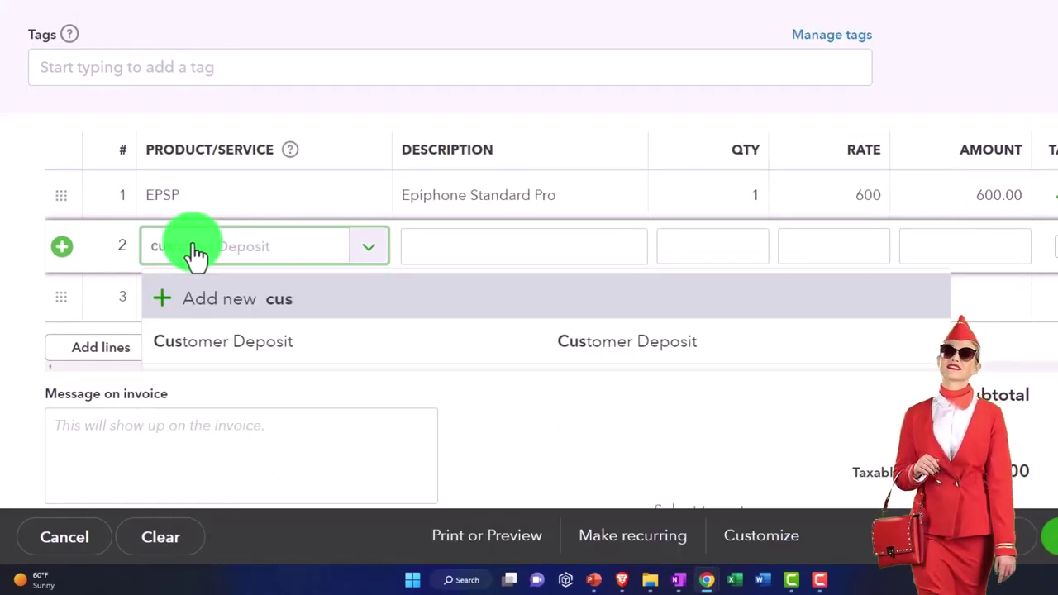
key(Down)
key(Return)
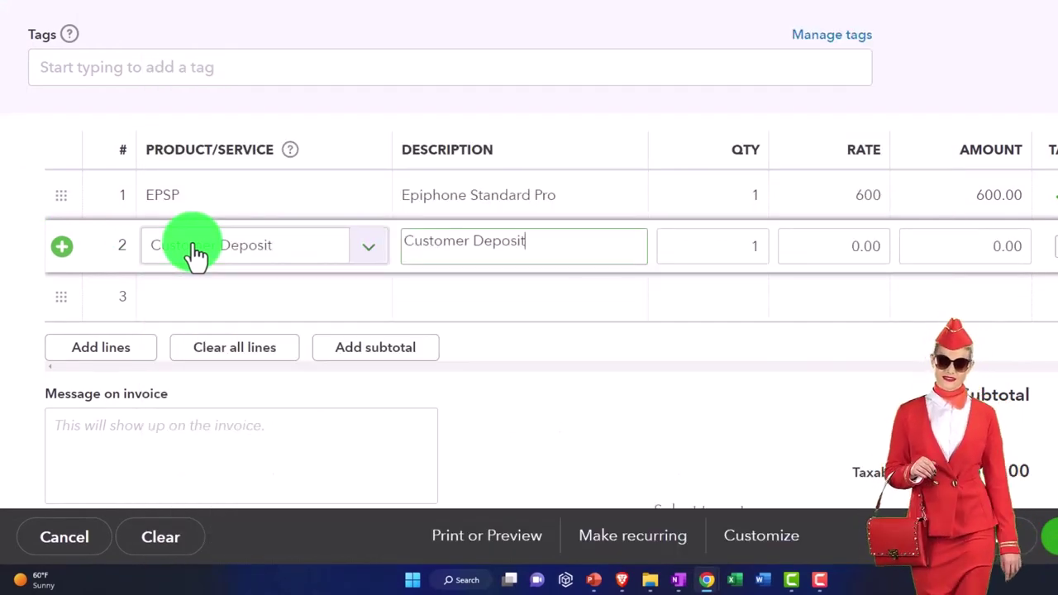
Set the rate of the Customer Deposit line to -100
key(Tab)
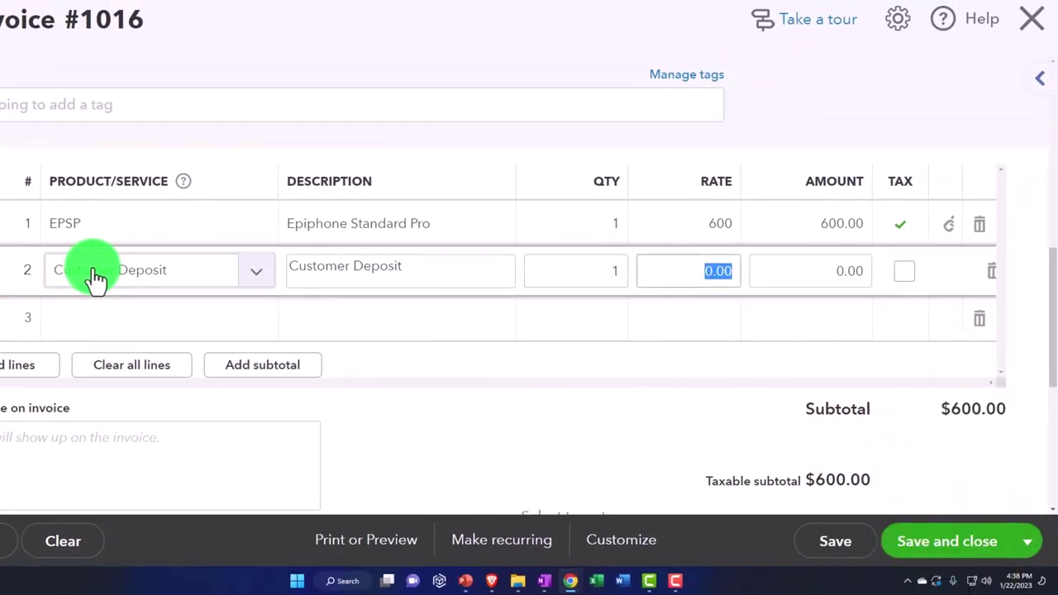
text(-)
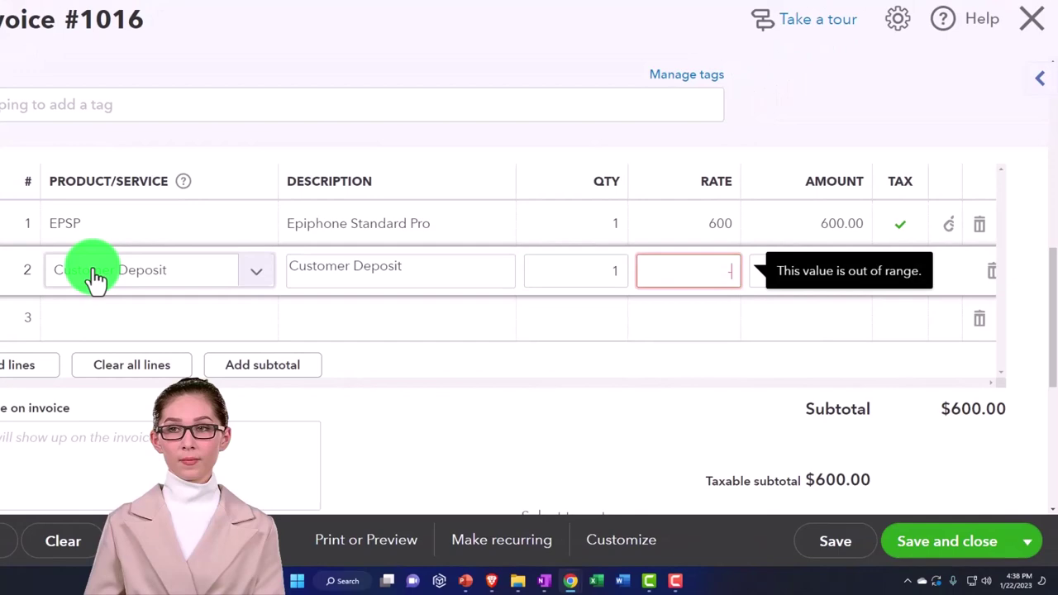
text(100)
key(Tab)
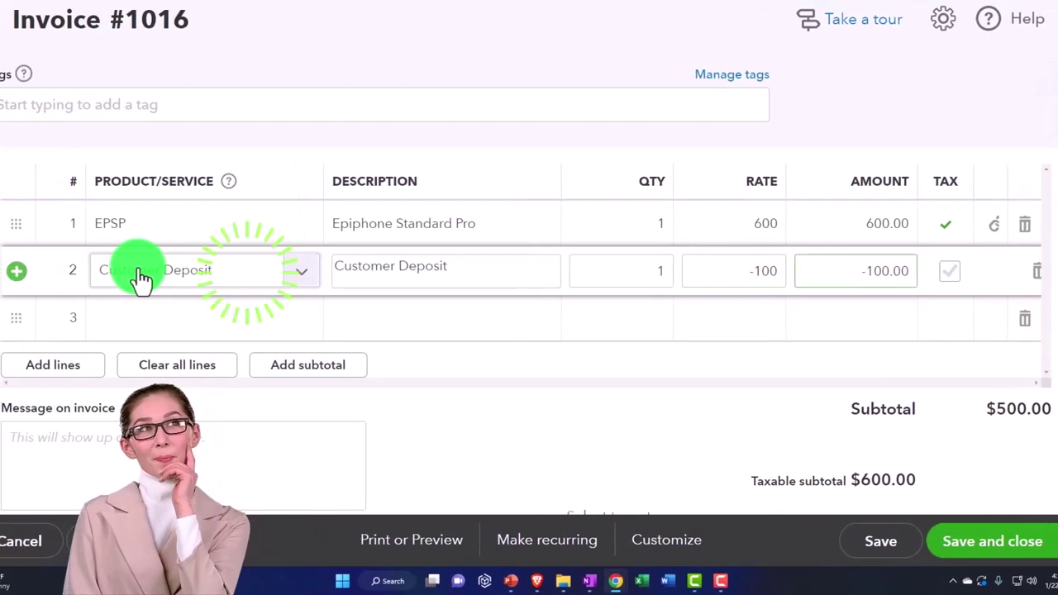
click(140, 279)
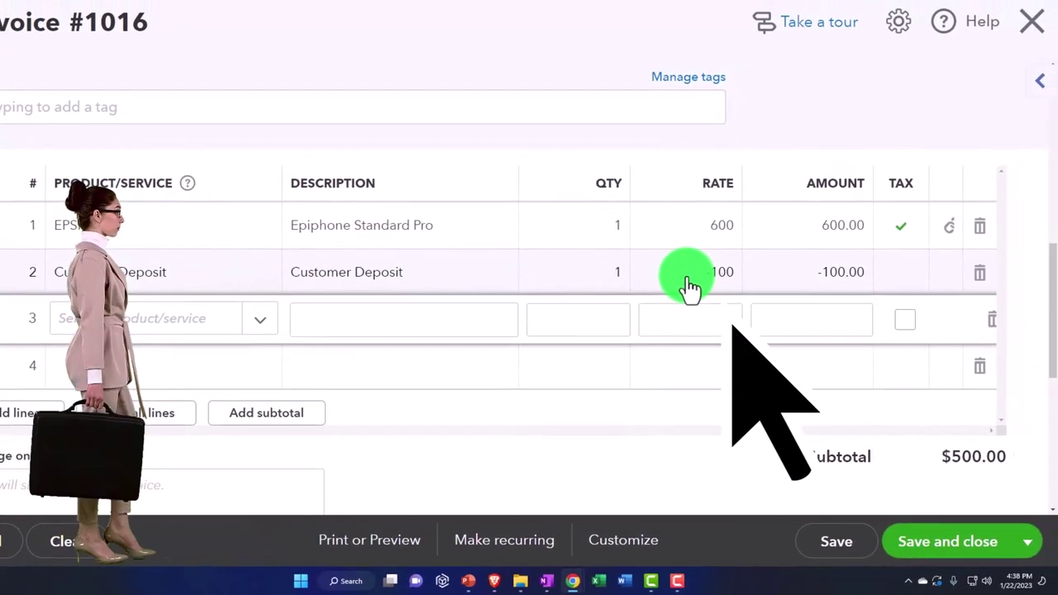
Examine how the deposit line affects the invoice's subtotal, taxable subtotal, sales tax, total and balance due
click(690, 287)
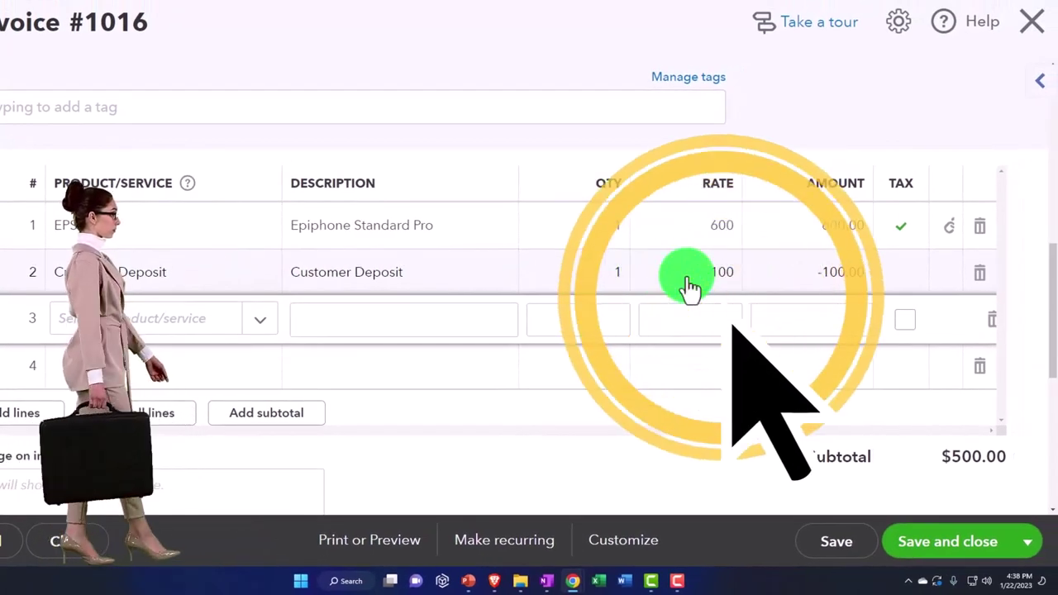
scroll(690, 287, down, 1)
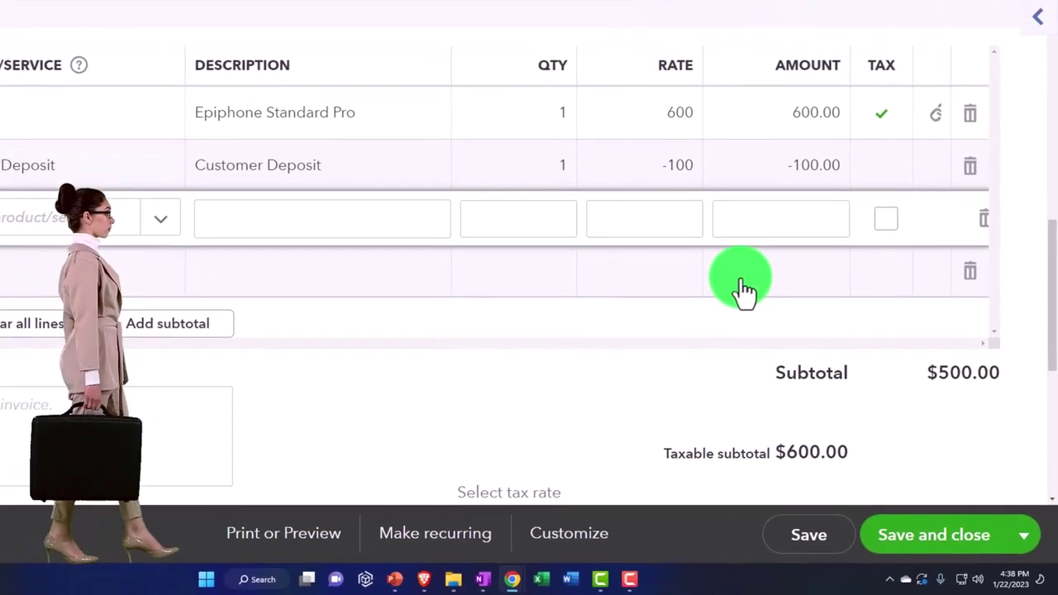
scroll(744, 290, down, 5)
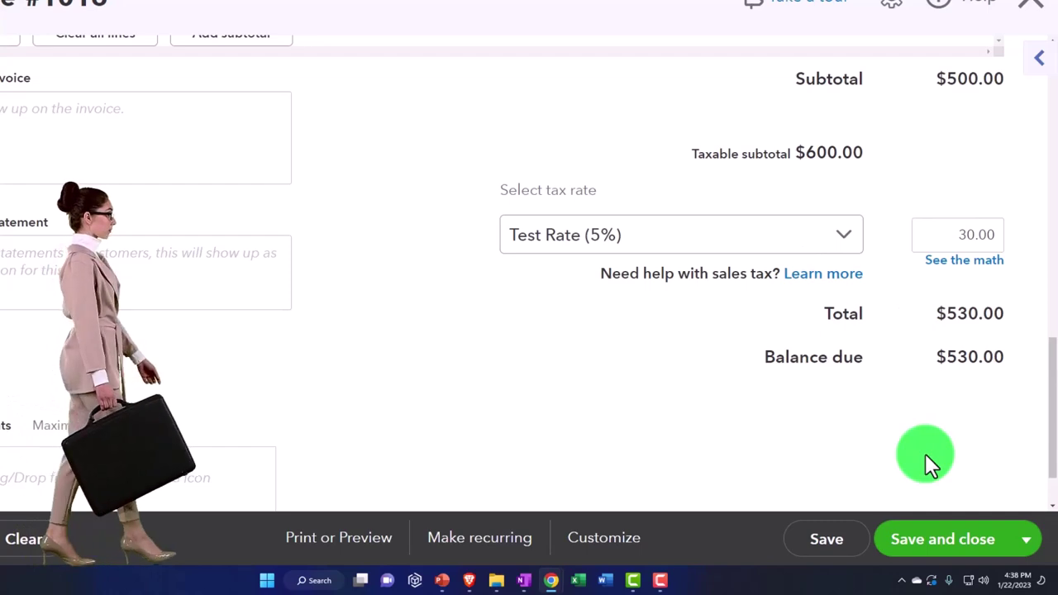
scroll(925, 453, up, 5)
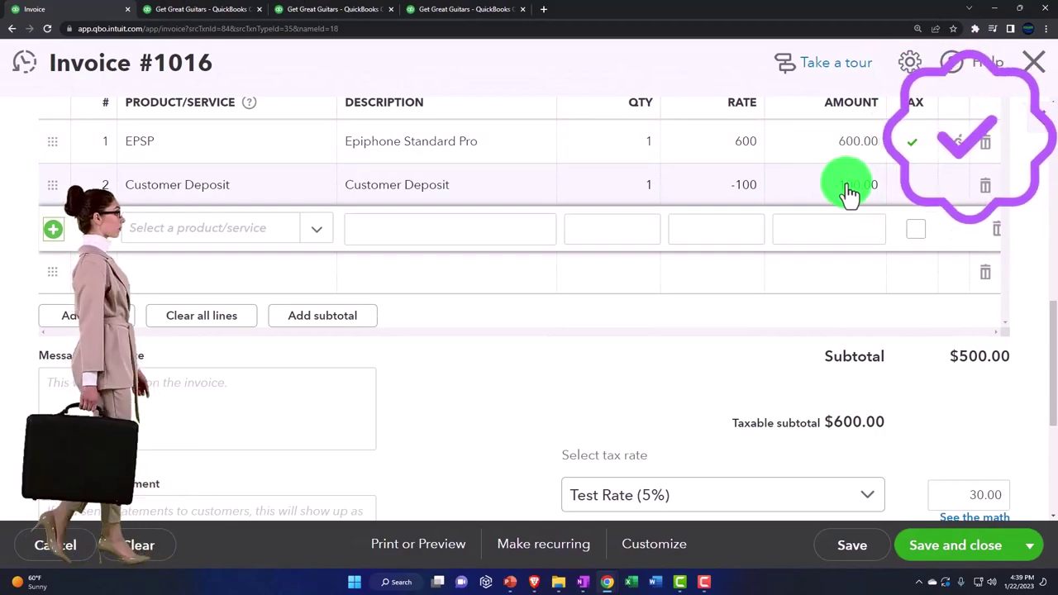
scroll(852, 194, down, 1)
scroll(876, 231, down, 1)
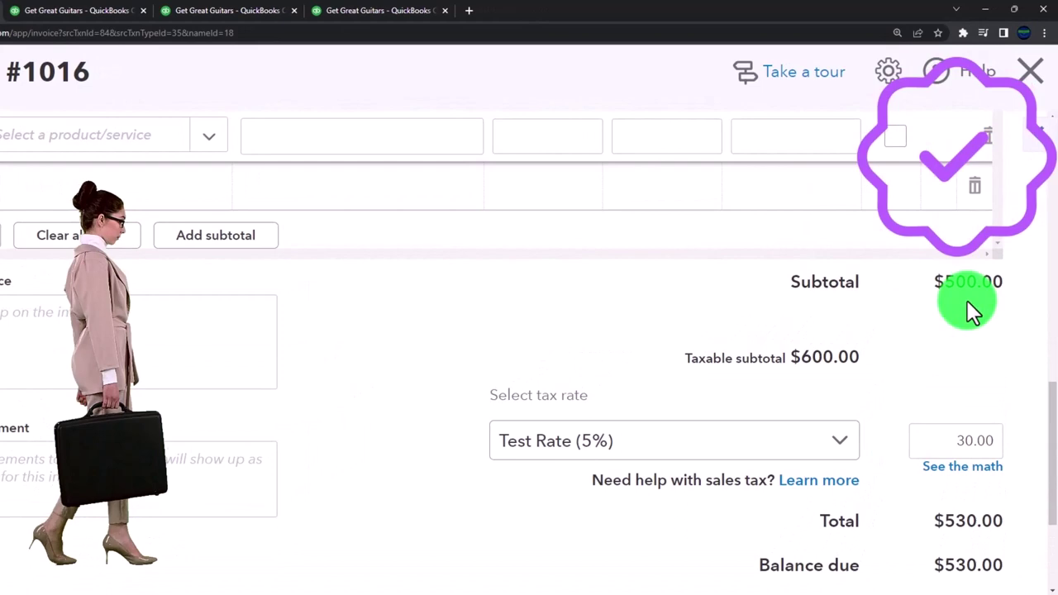
scroll(885, 355, down, 2)
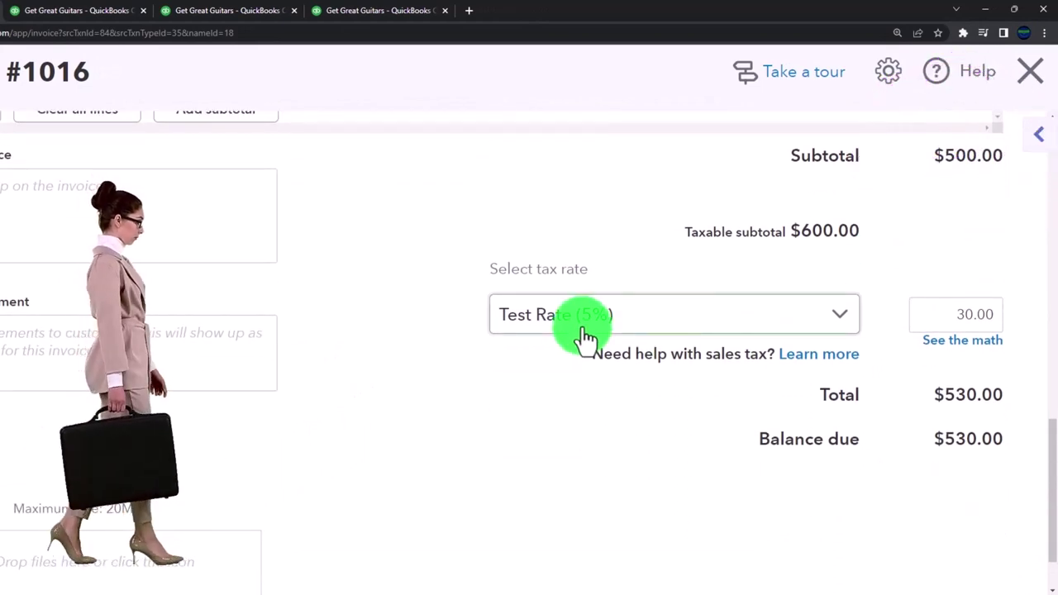
scroll(585, 335, up, 3)
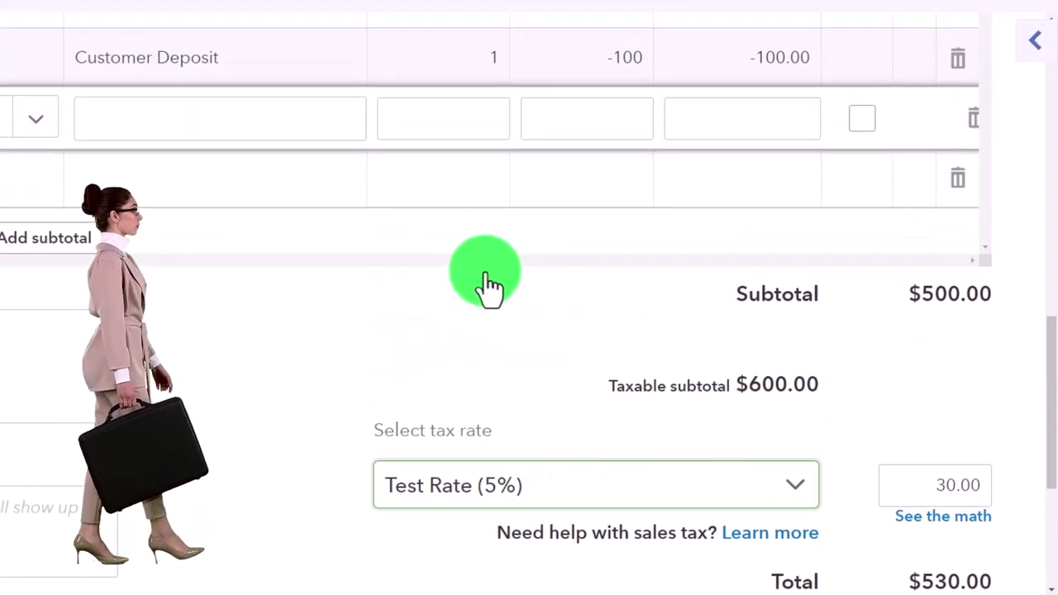
scroll(488, 286, up, 2)
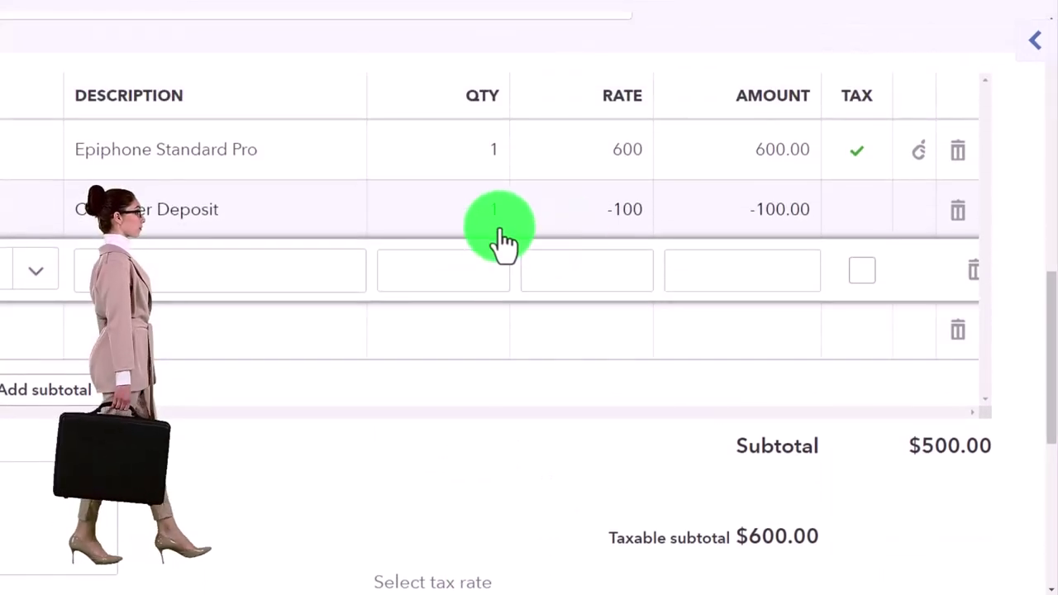
scroll(698, 195, down, 3)
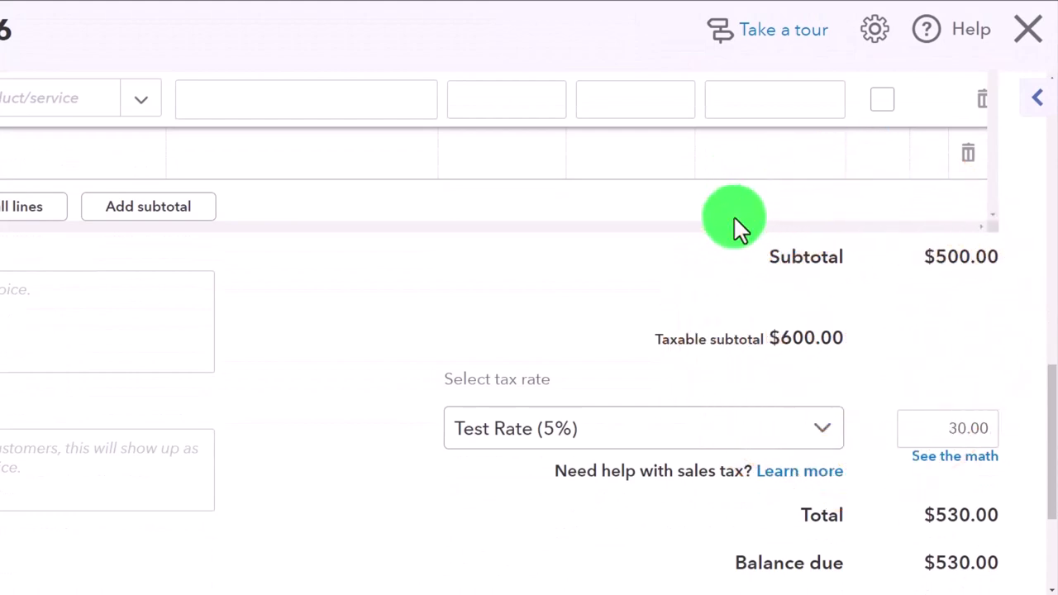
scroll(737, 227, up, 2)
scroll(736, 226, down, 2)
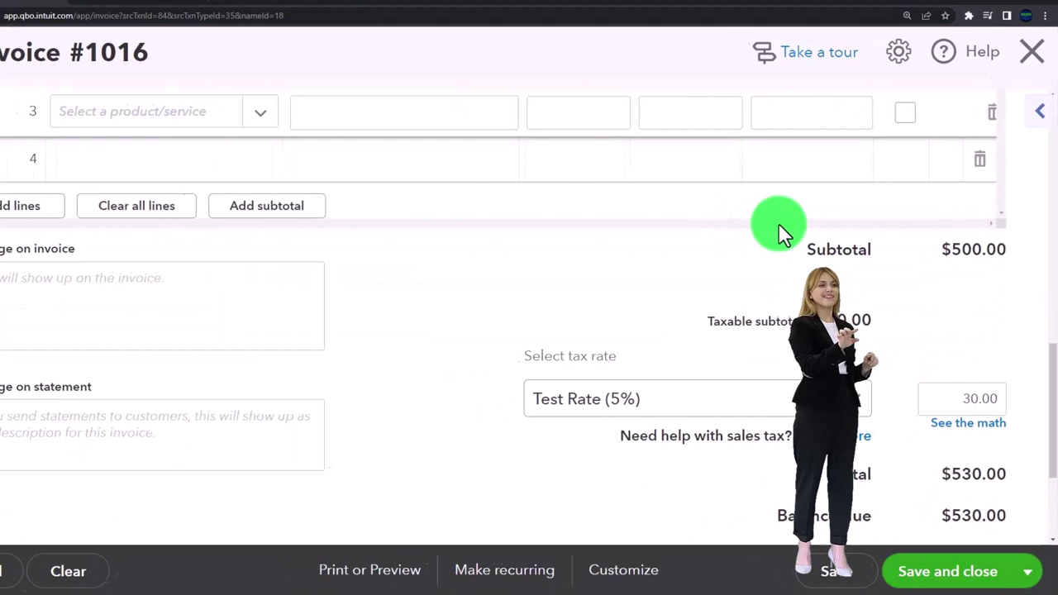
scroll(616, 317, down, 1)
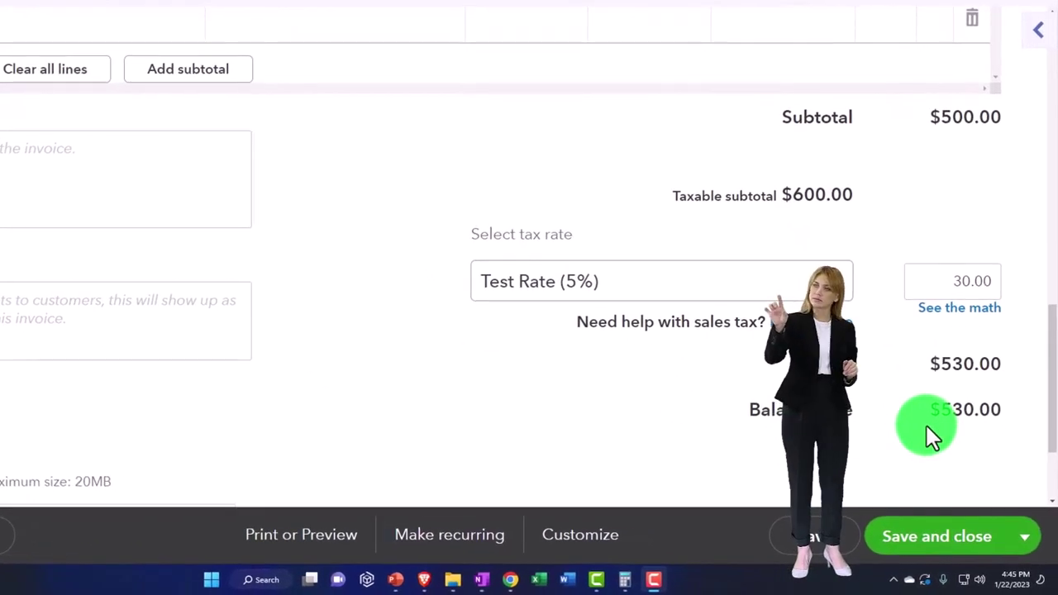
Compare the line items' amounts and tax status with the sales tax calculation, and review the invoice's terms and dates
scroll(929, 434, up, 3)
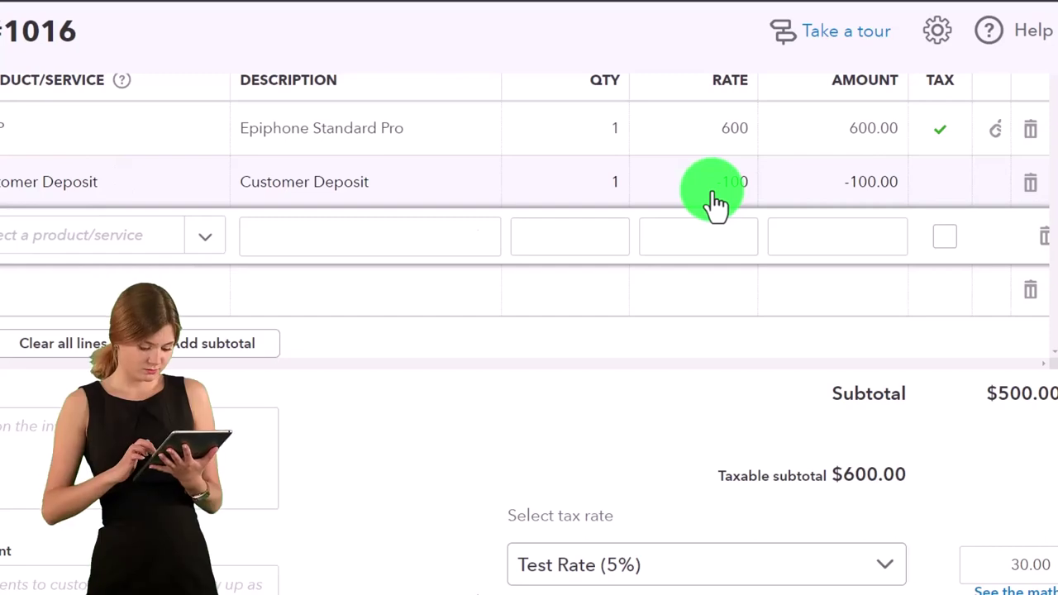
scroll(716, 206, down, 3)
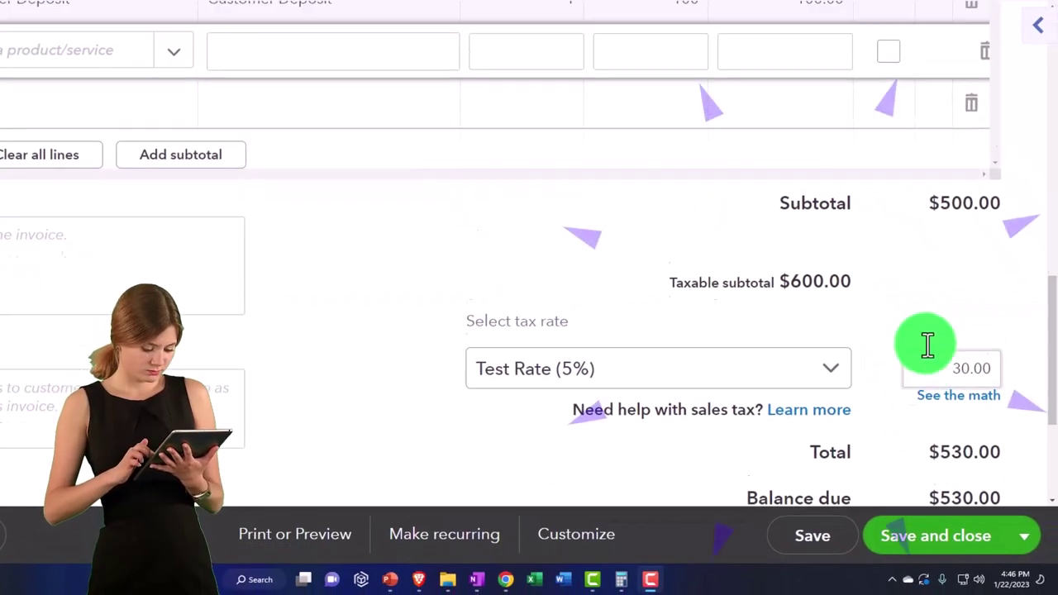
scroll(887, 201, up, 2)
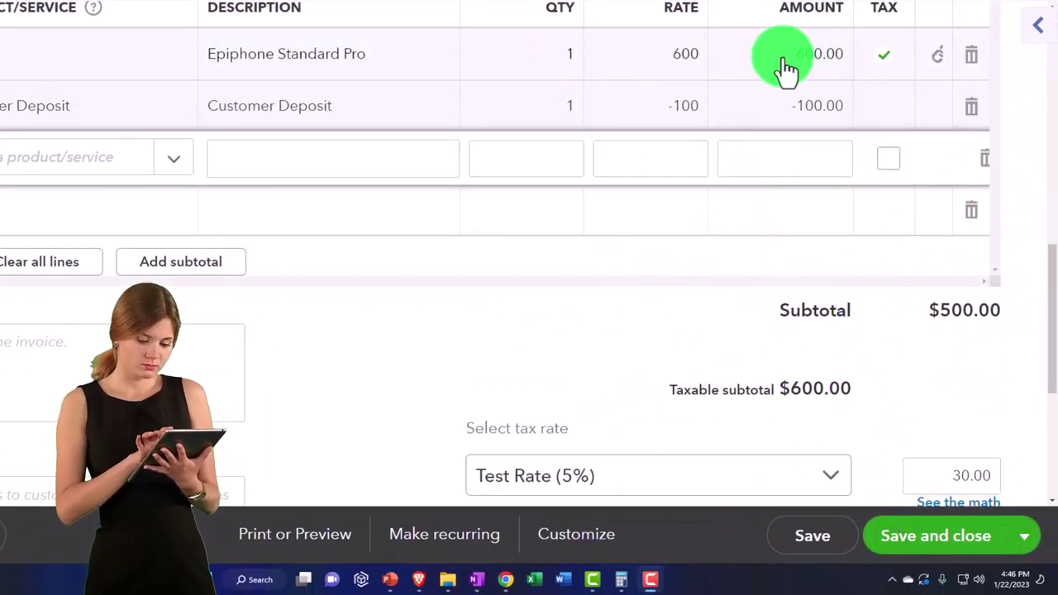
scroll(852, 307, down, 2)
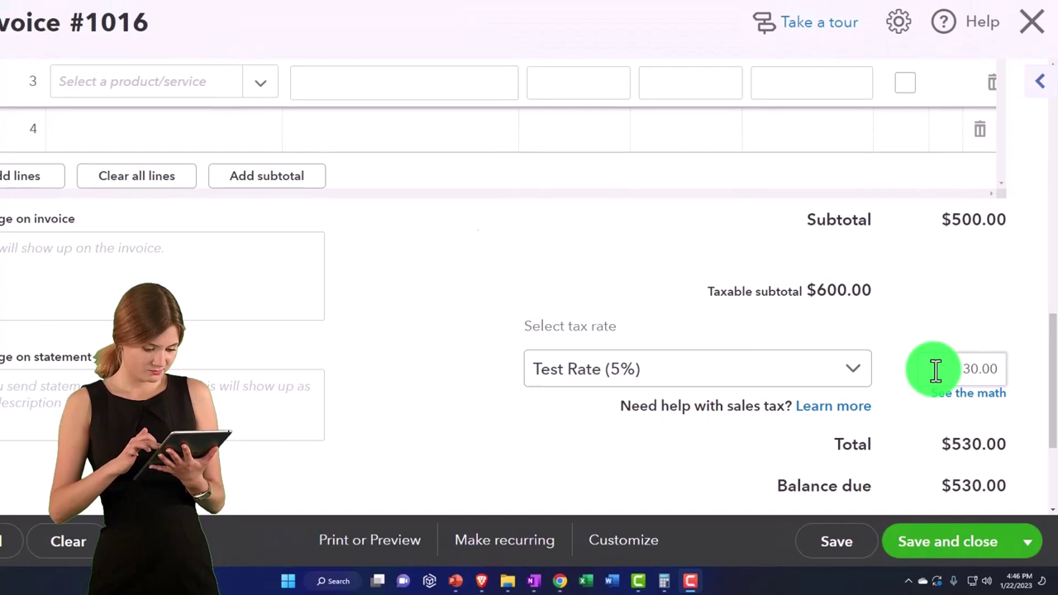
scroll(935, 370, up, 3)
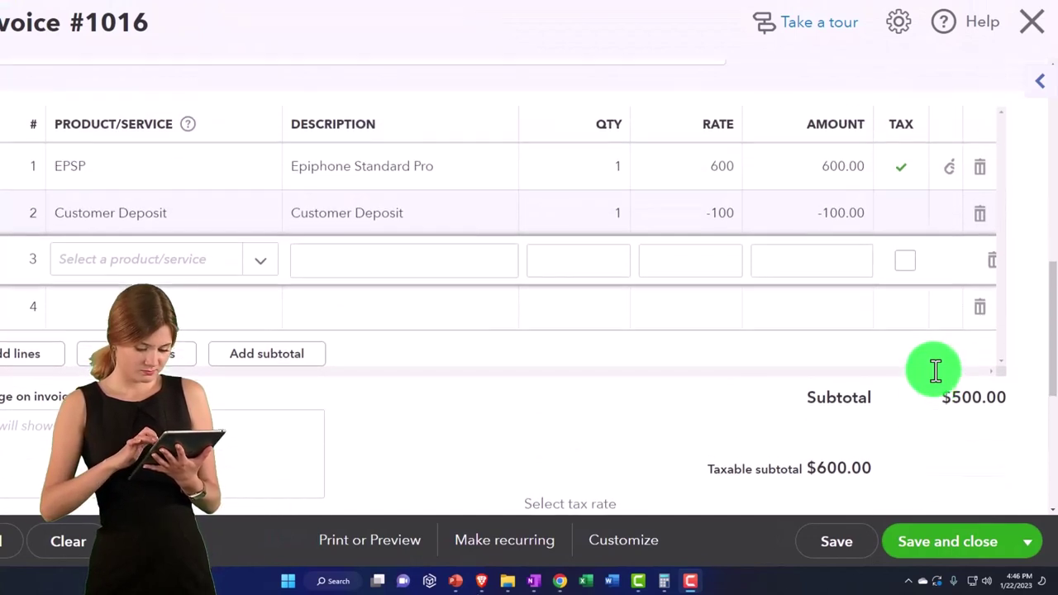
click(187, 172)
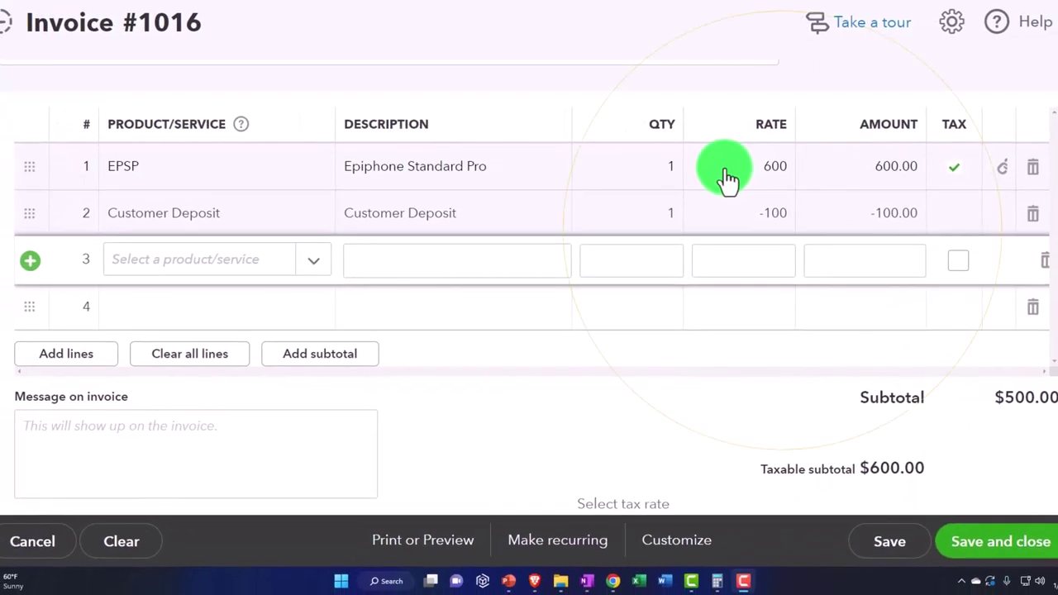
scroll(727, 171, up, 5)
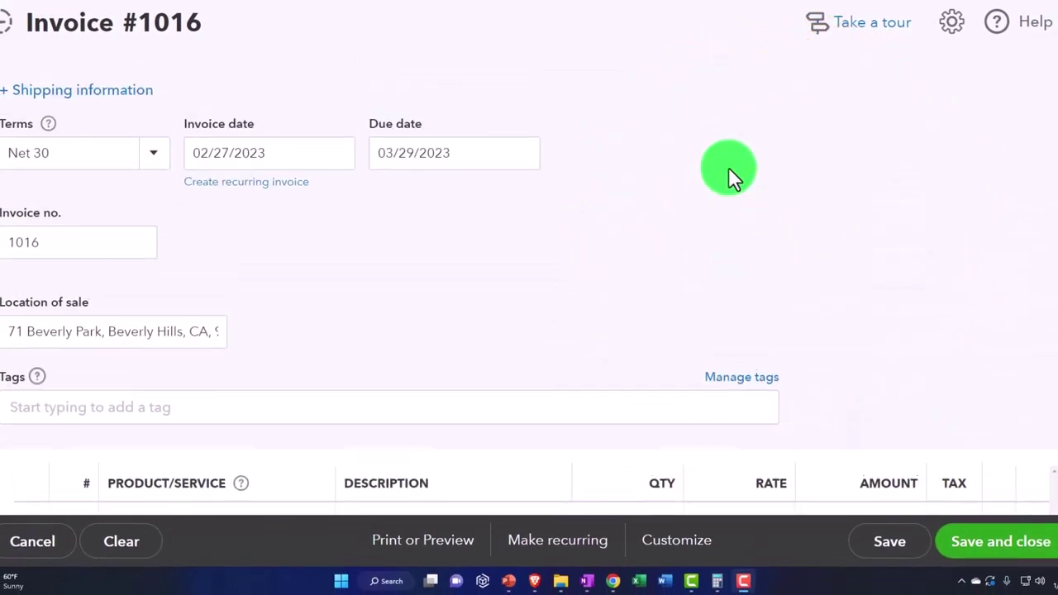
scroll(728, 167, up, 3)
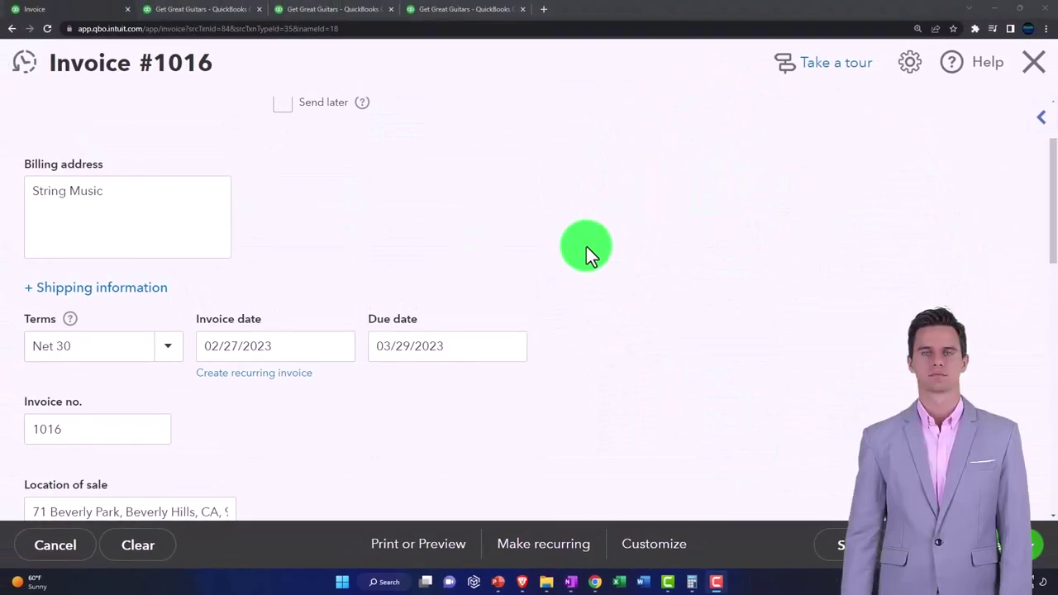
scroll(586, 247, down, 3)
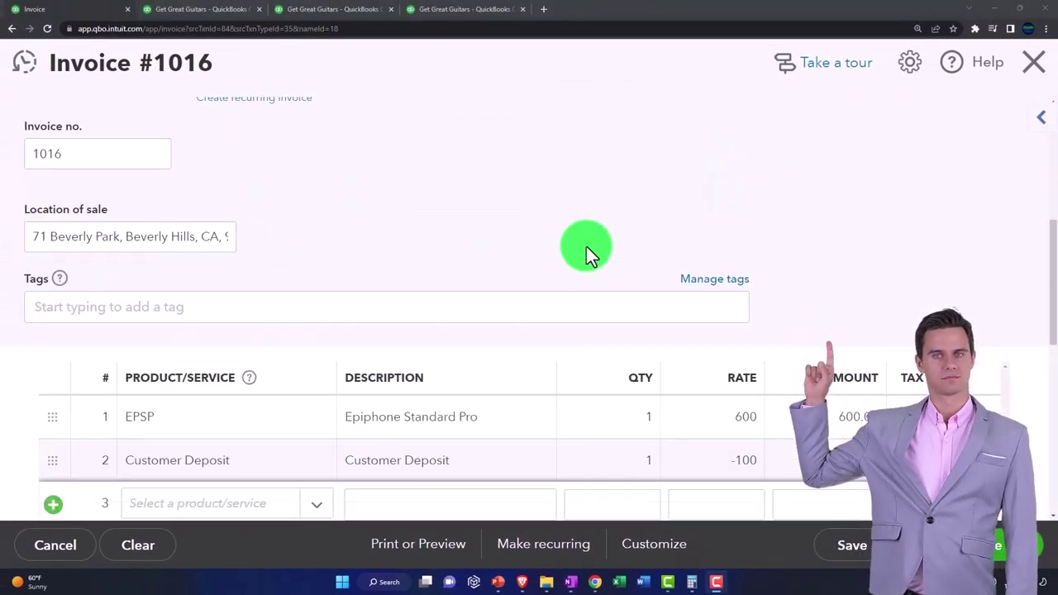